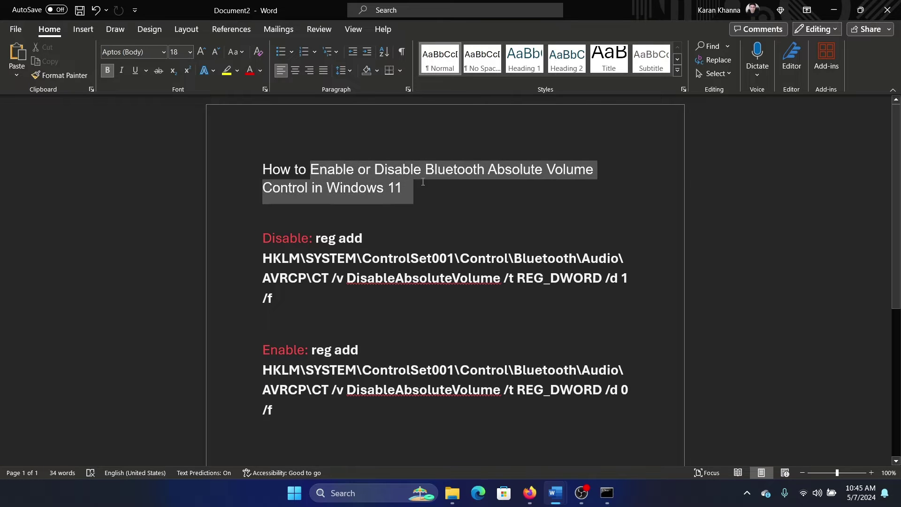
Step: Select the Disable reg add command in the guide and launch Command Prompt as administrator
click(447, 200)
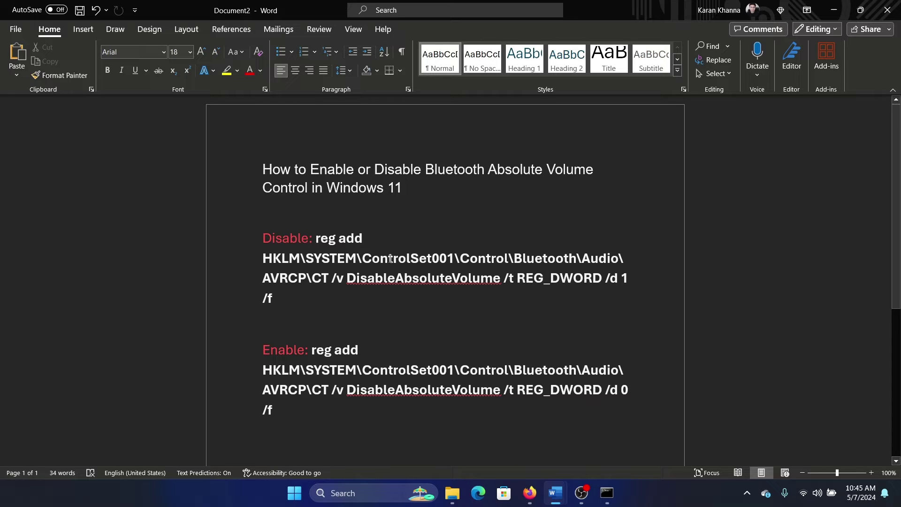
mouse_move(315, 238)
mouse_down()
mouse_move(334, 250)
mouse_move(348, 294)
mouse_up()
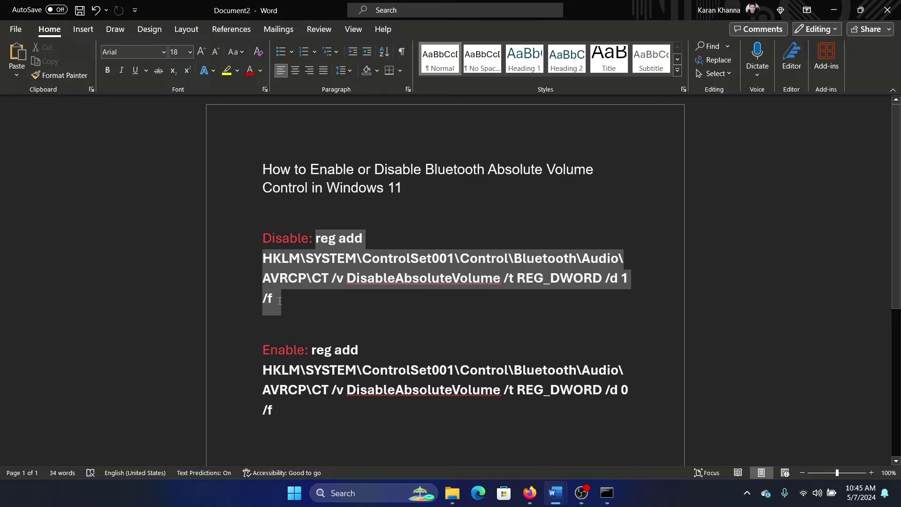
drag(280, 302, 279, 302)
key(ctrl+c)
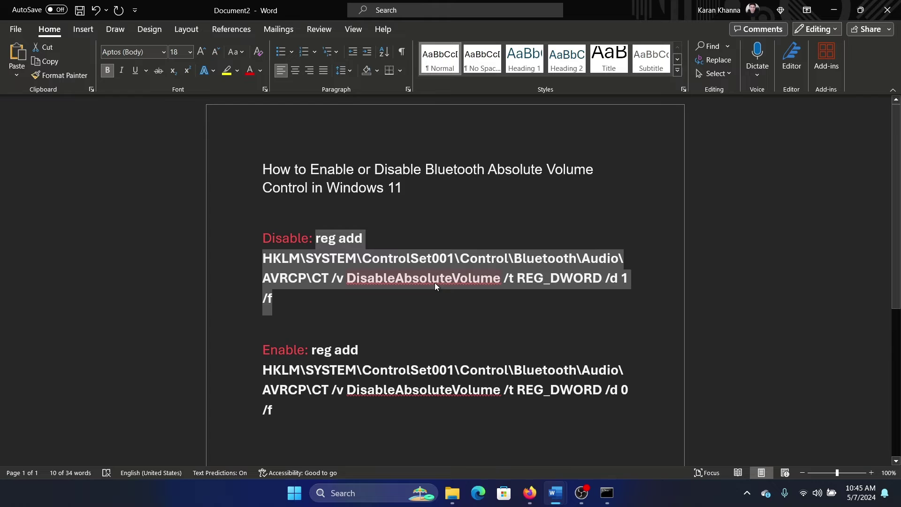
click(345, 492)
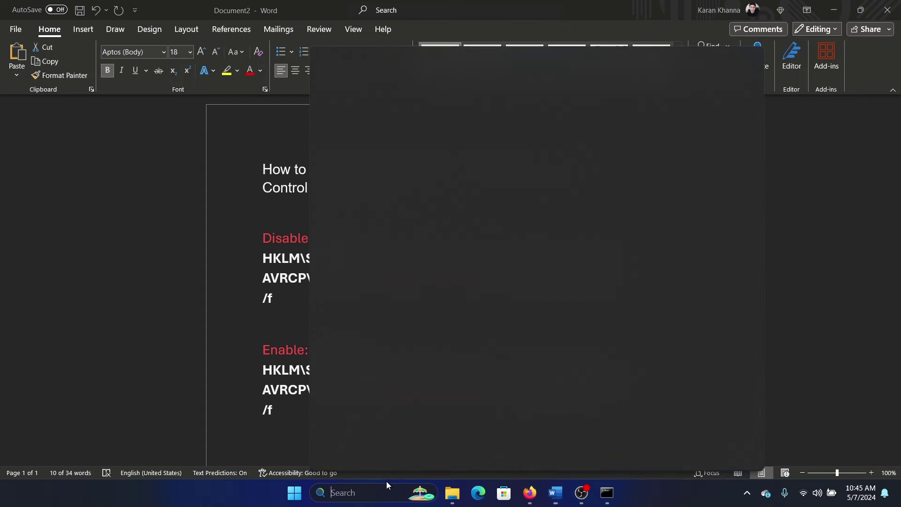
text(comm)
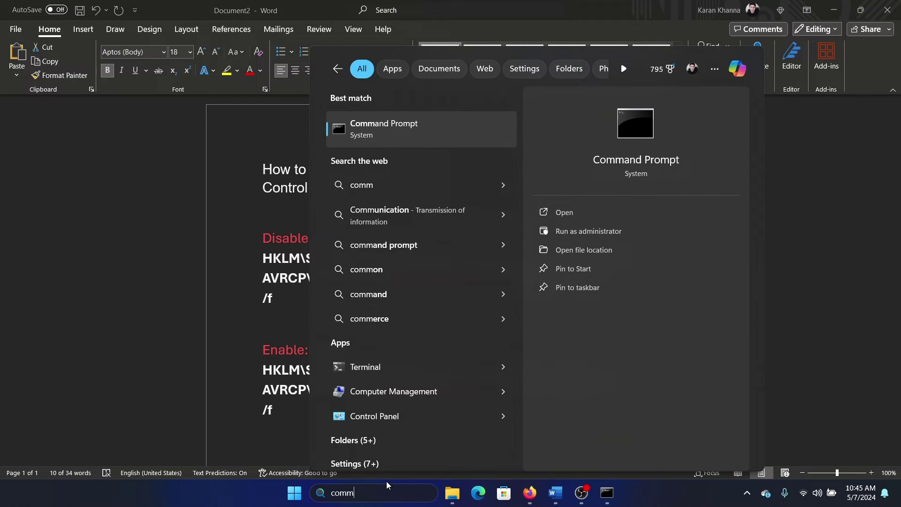
click(649, 234)
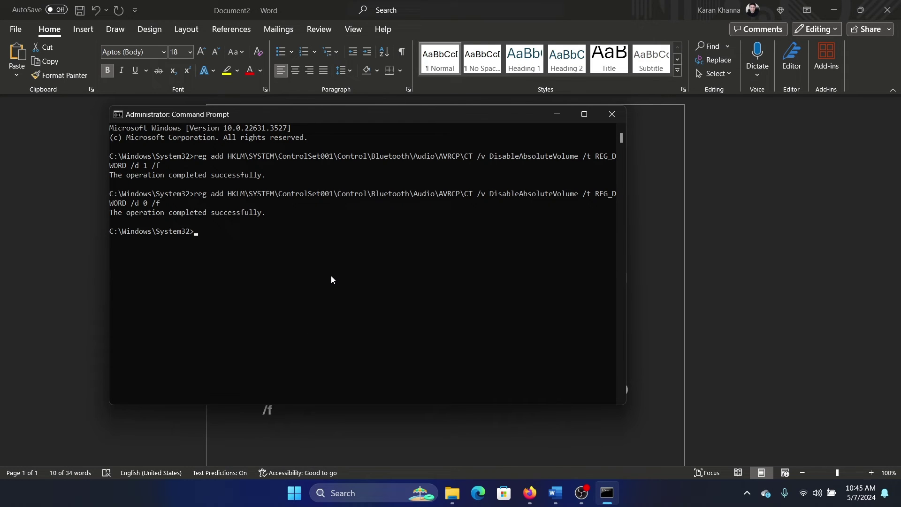
Step: Paste and run the Disable reg add command at the elevated prompt, then bring Word forward
key(ctrl+v)
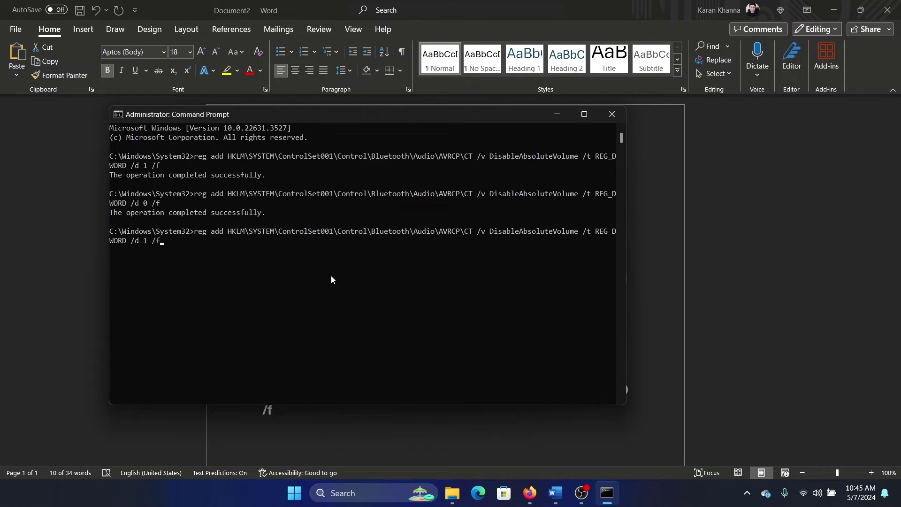
key(Return)
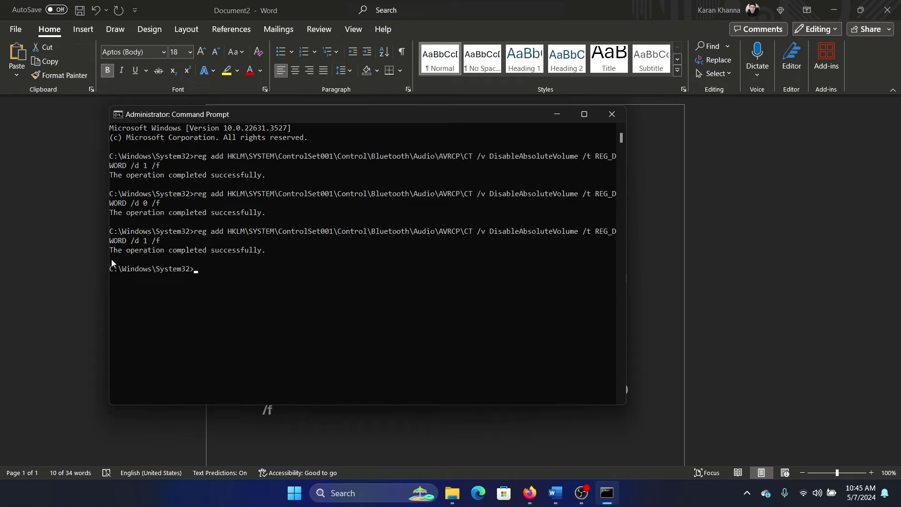
click(847, 380)
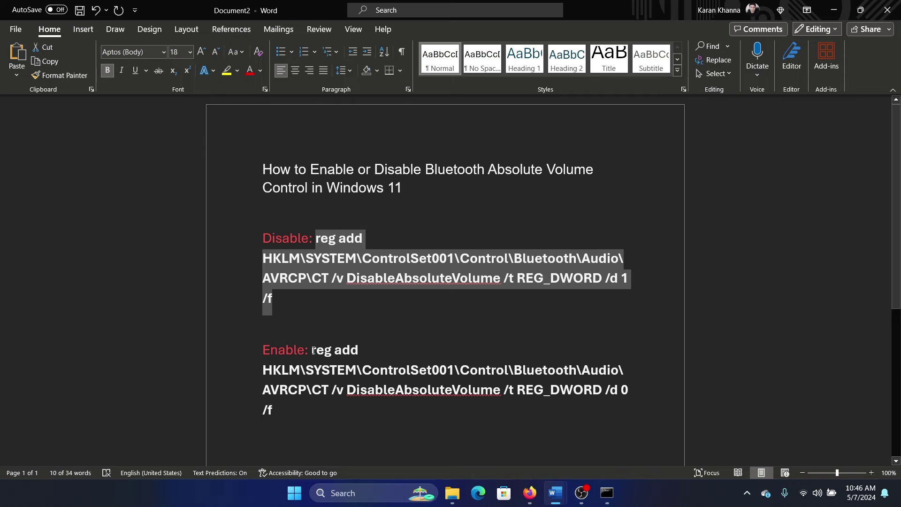
Step: Copy the Enable reg add command from the guide and run it in the elevated prompt
drag(313, 350, 282, 410)
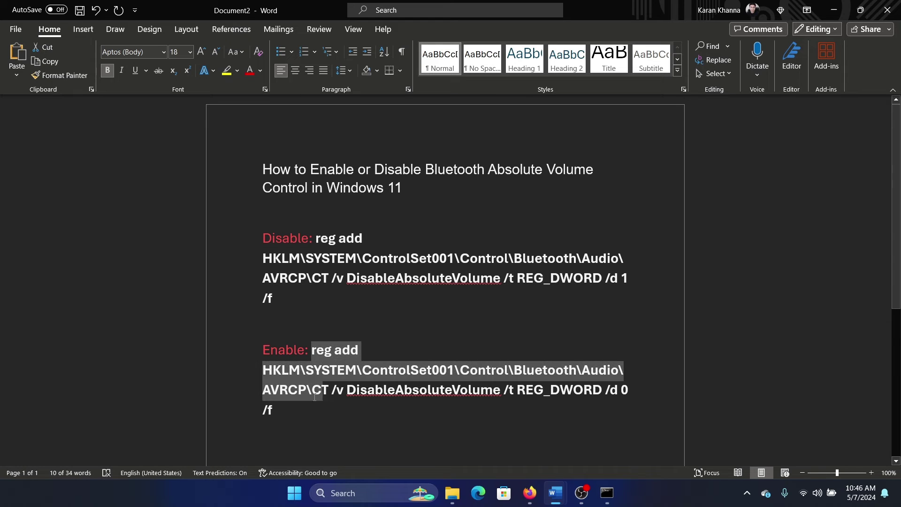
key(ctrl+c)
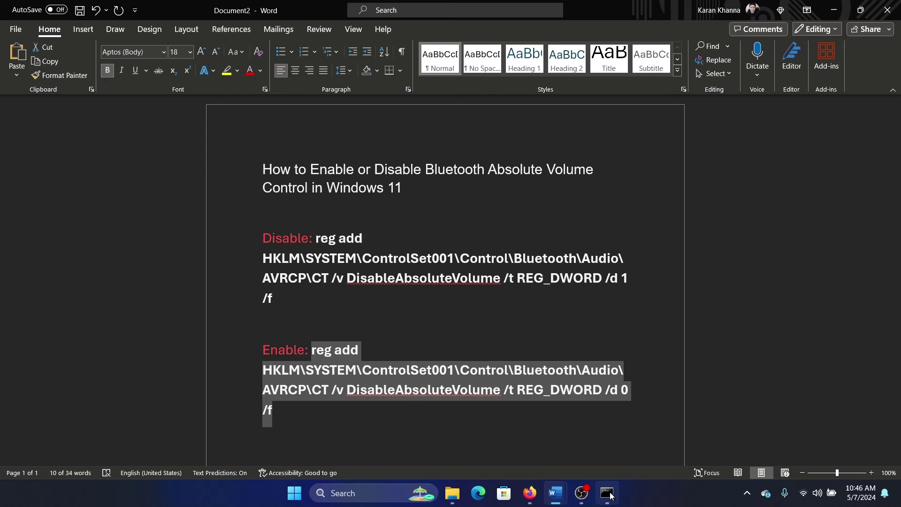
key(alt+Tab)
key(ctrl+v)
key(Return)
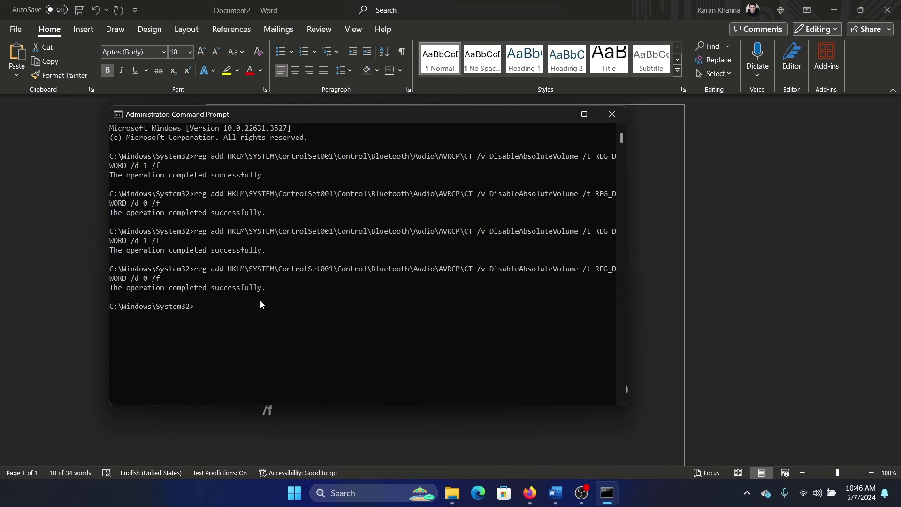
click(737, 347)
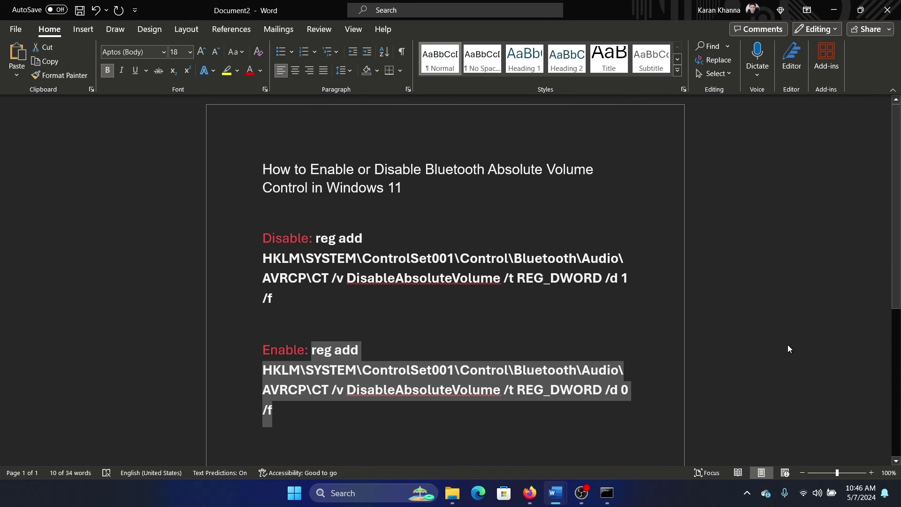